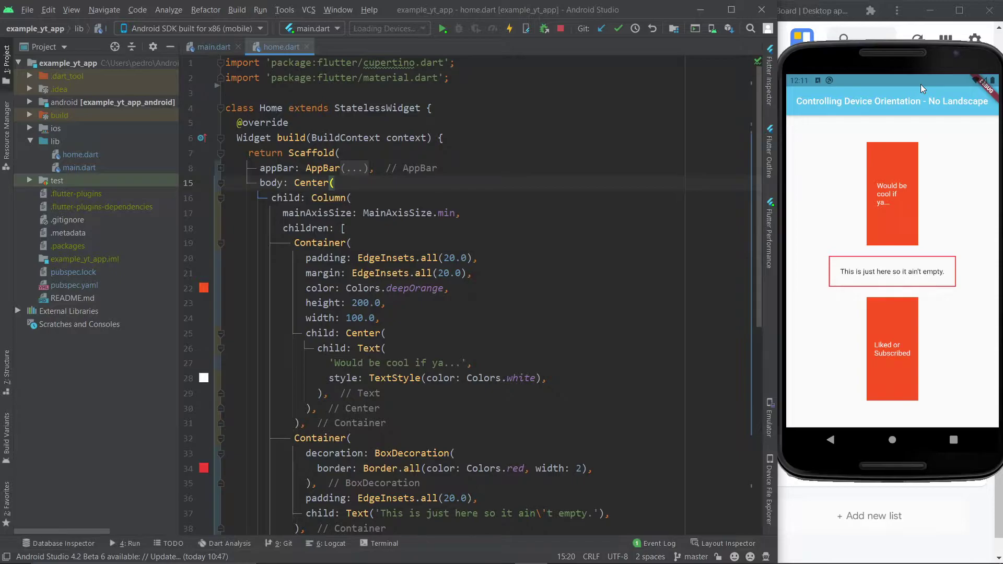
Enable the Auto-rotate tile in the emulator's notification shade, then close the shade
left_click_drag(927, 79, 894, 235)
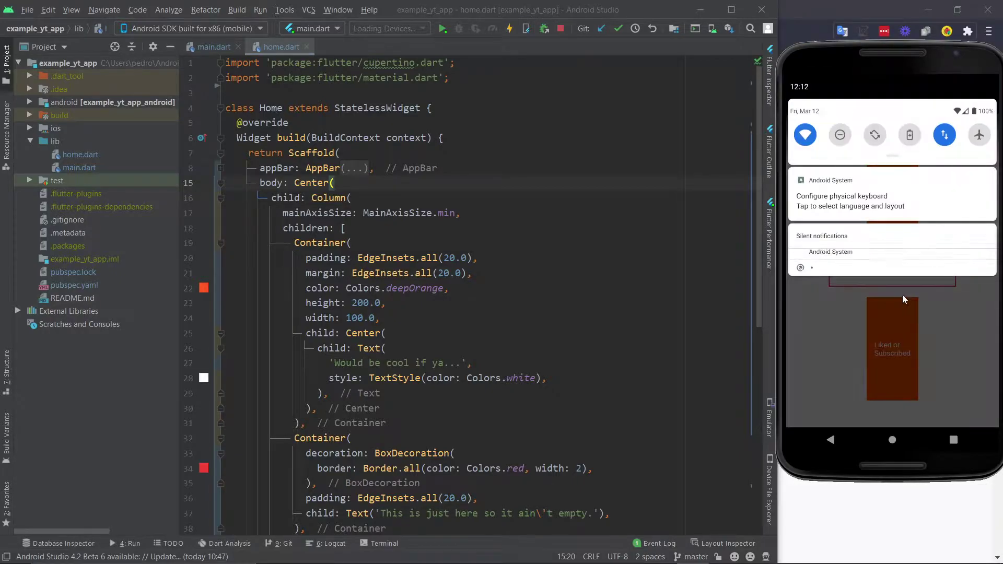
left_click(877, 135)
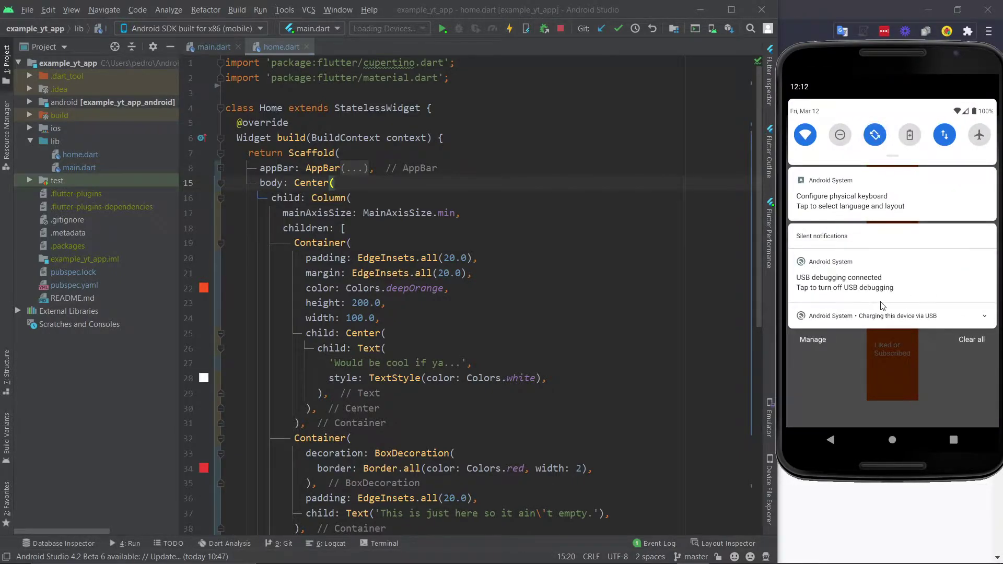
left_click_drag(948, 398, 945, 87)
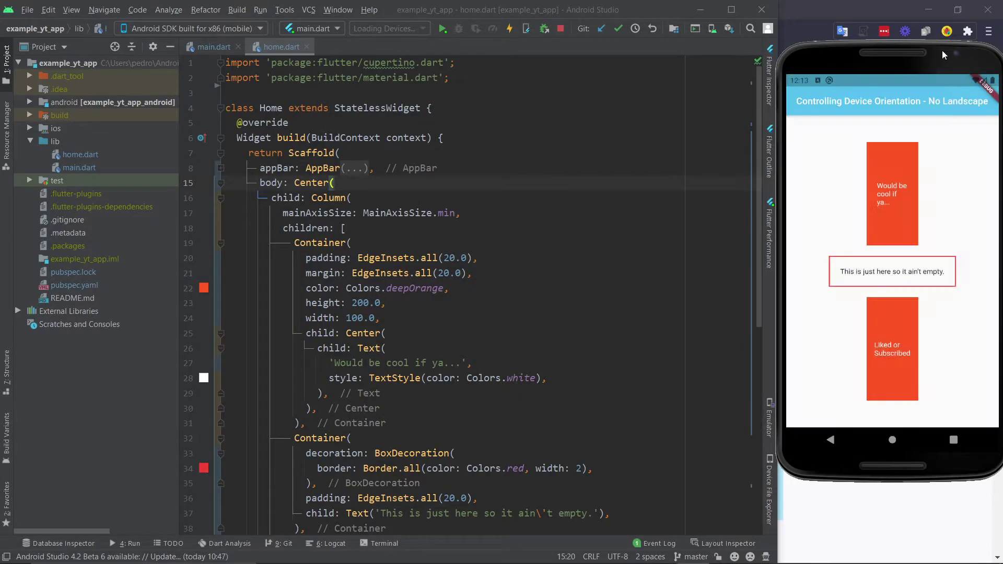
left_click_drag(947, 53, 871, 89)
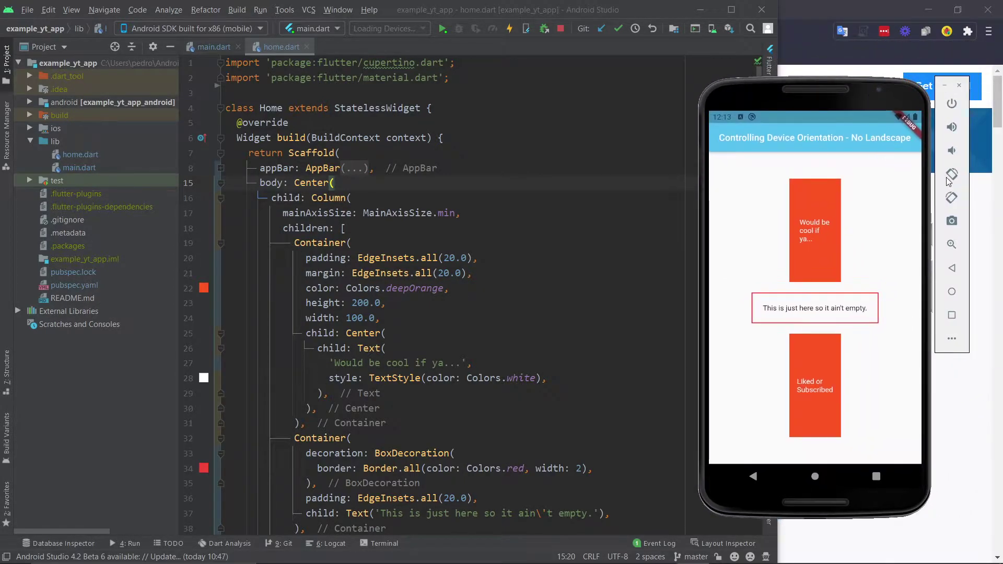
left_click(951, 176)
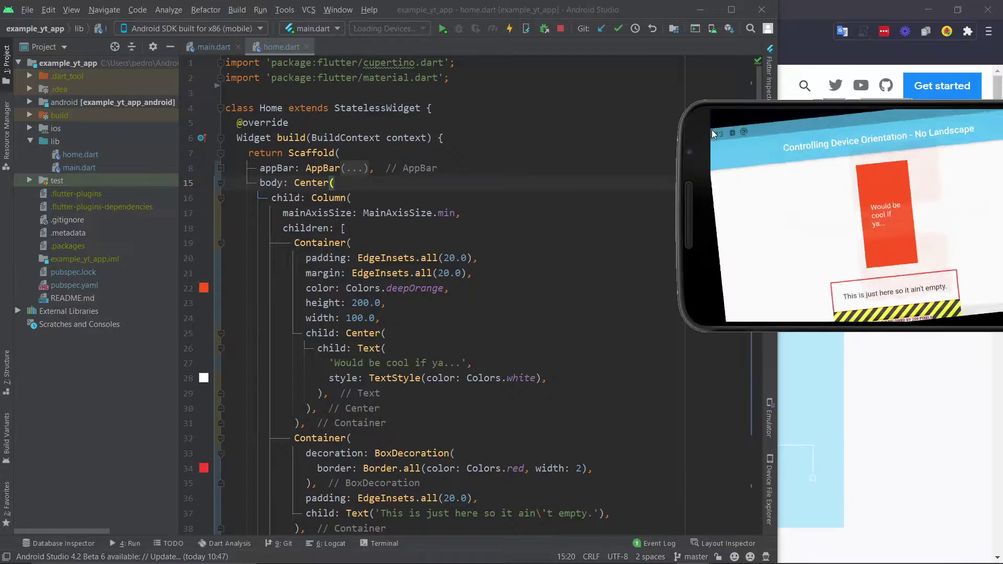
left_click_drag(712, 130, 517, 145)
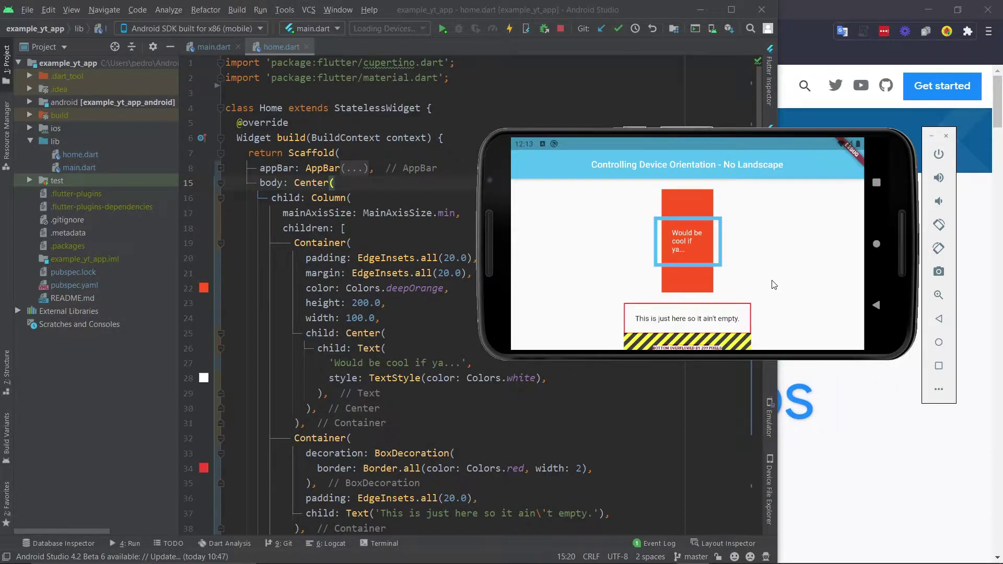
left_click(940, 250)
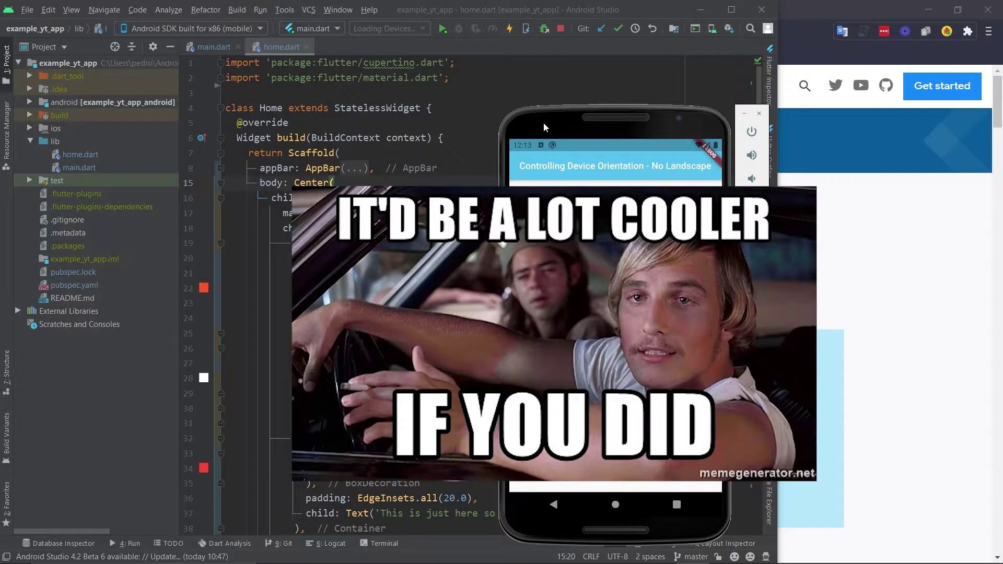
left_click_drag(543, 122, 814, 73)
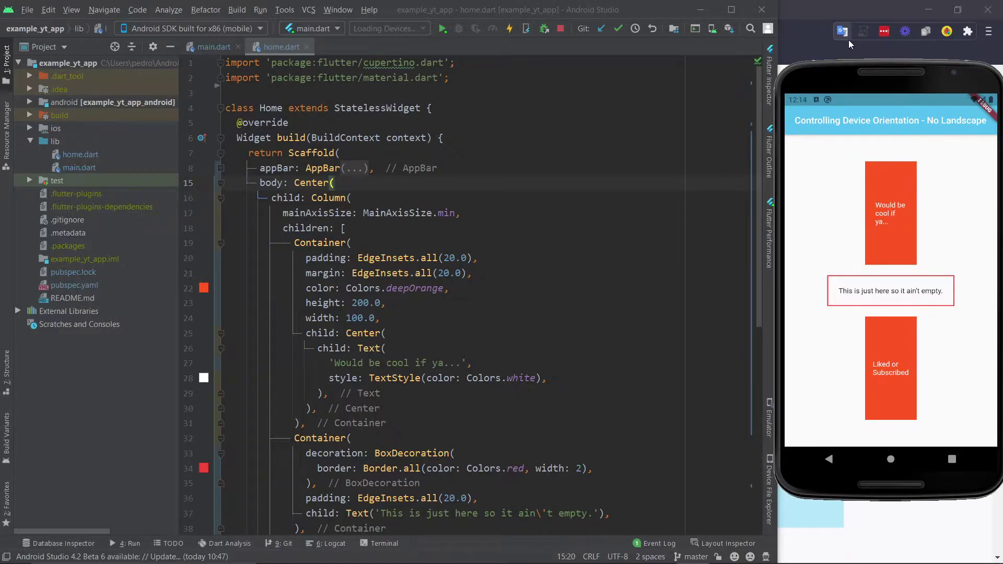
In main.dart, convert main() to an expression body and back to a block body
left_click(208, 47)
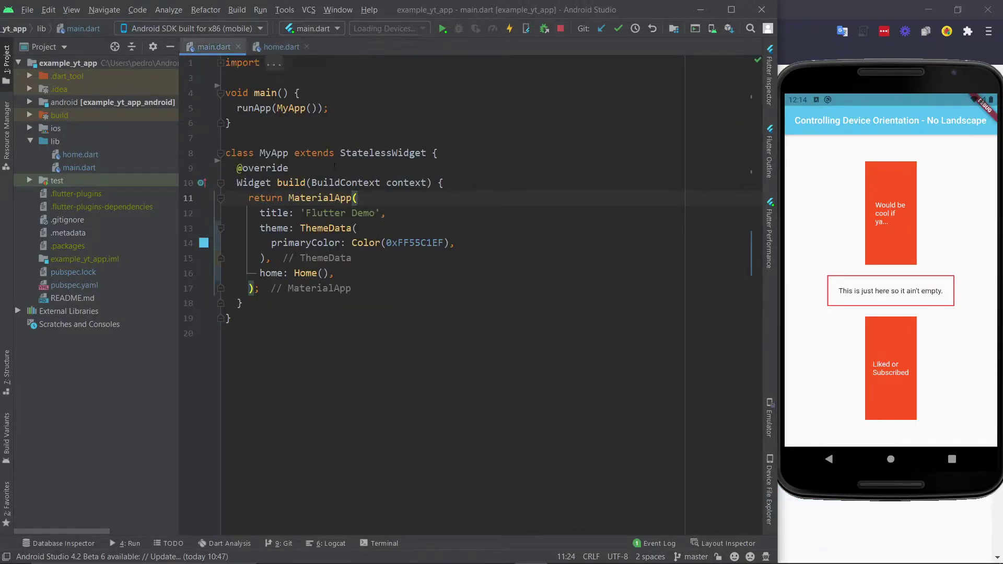
key("alt+Return")
key("Return")
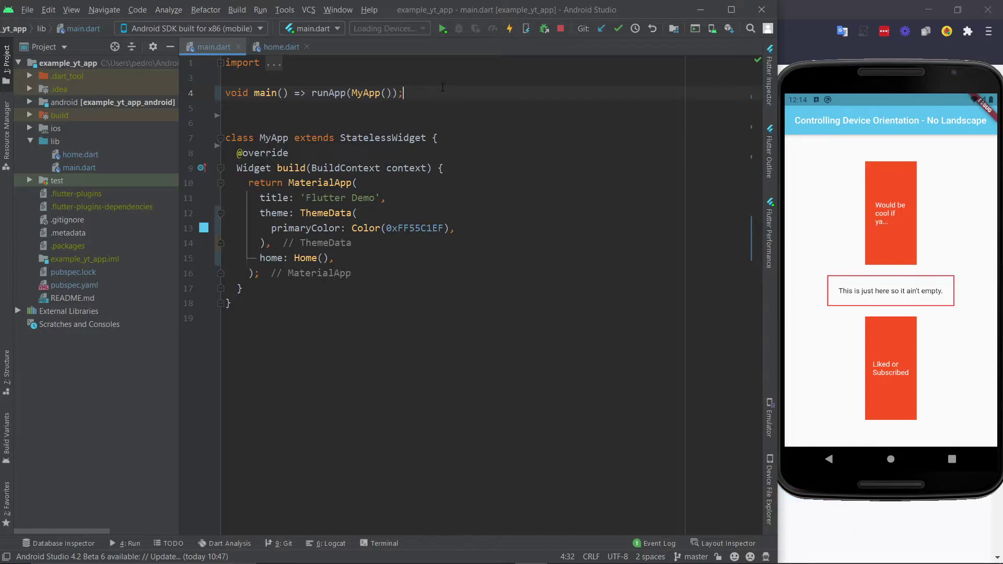
left_click(304, 93)
key("alt+Return")
key("Return")
left_click(389, 92)
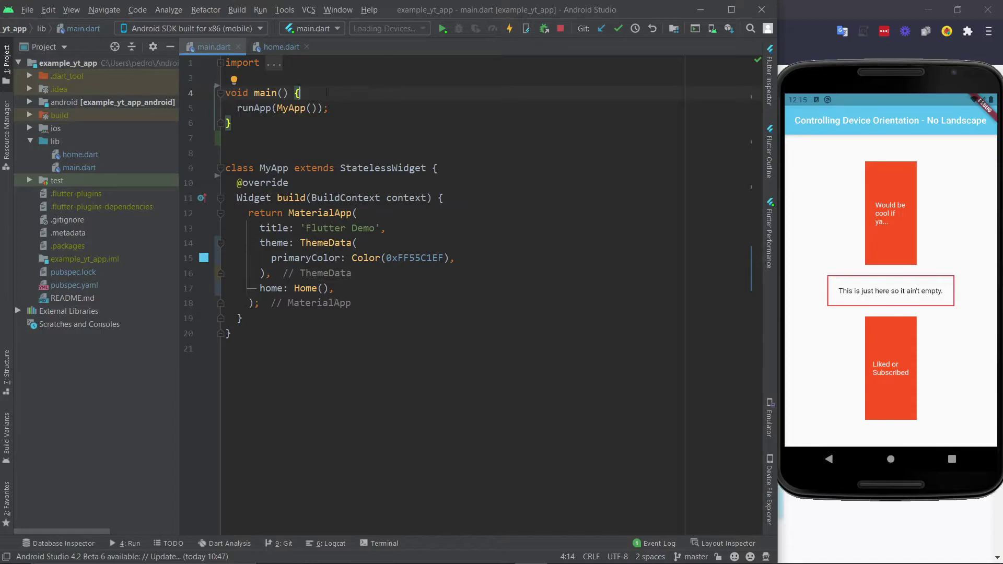
Add an import of package:flutter/services.dart below the existing imports in main.dart
left_click(218, 63)
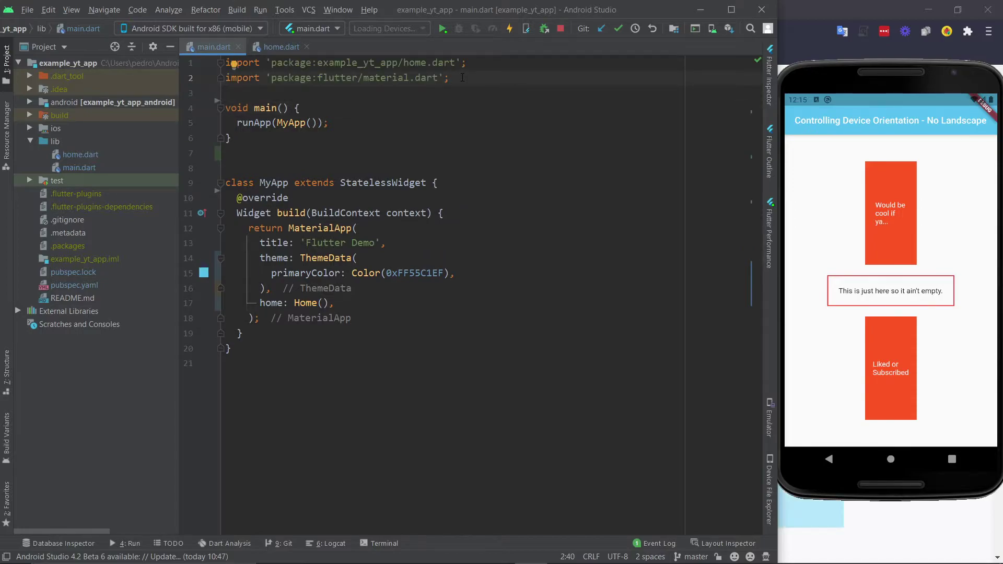
key("Return")
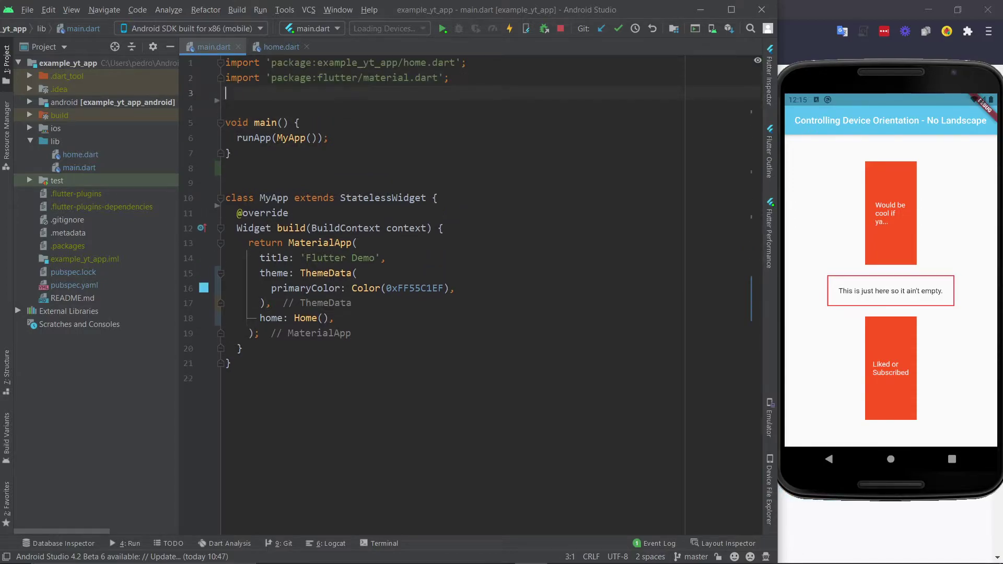
type("imp")
key("Tab")
type("serv")
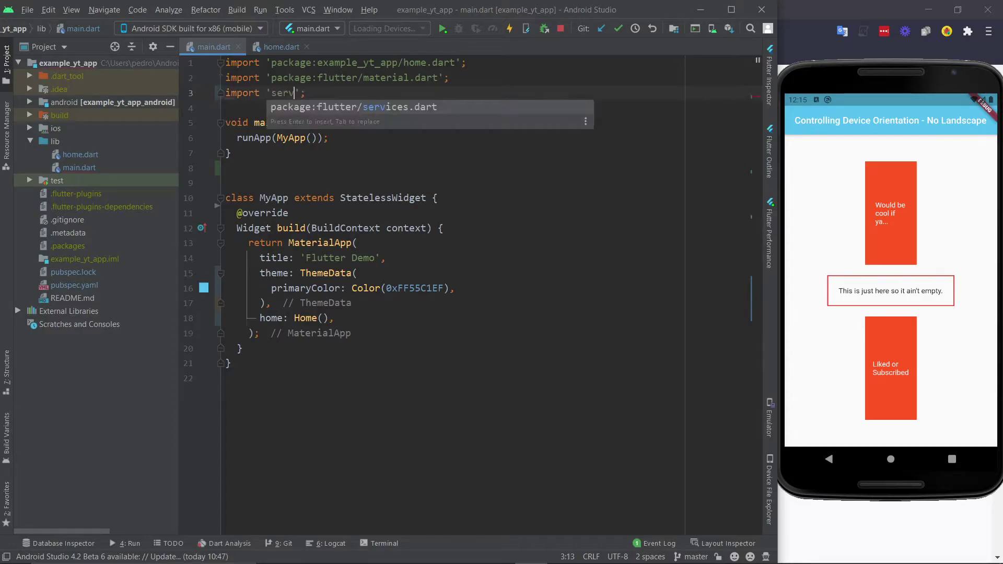
key("Tab")
left_click(377, 123)
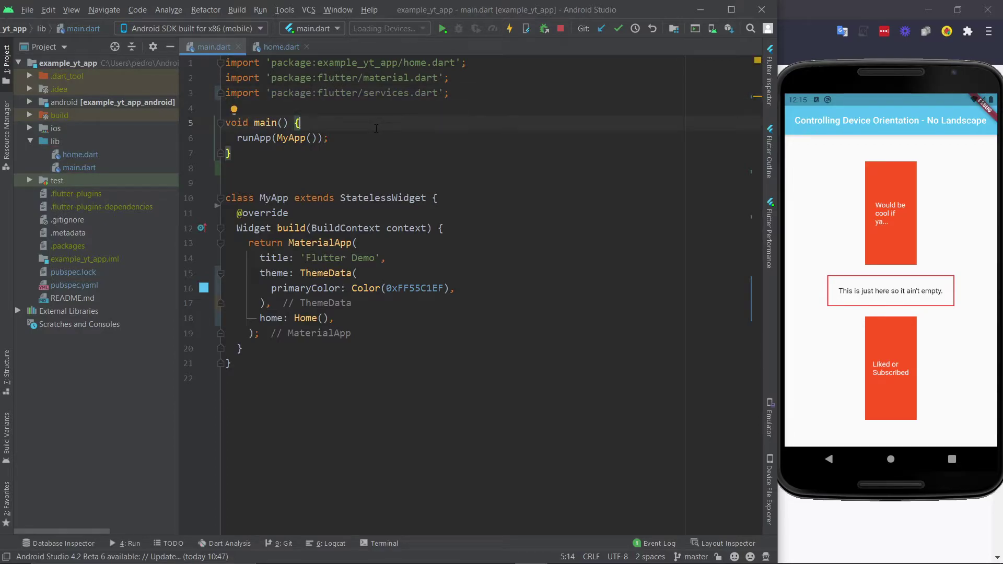
Insert WidgetsFlutterBinding.ensureInitialized(); as main()'s first line, with a blank line below
key("Return")
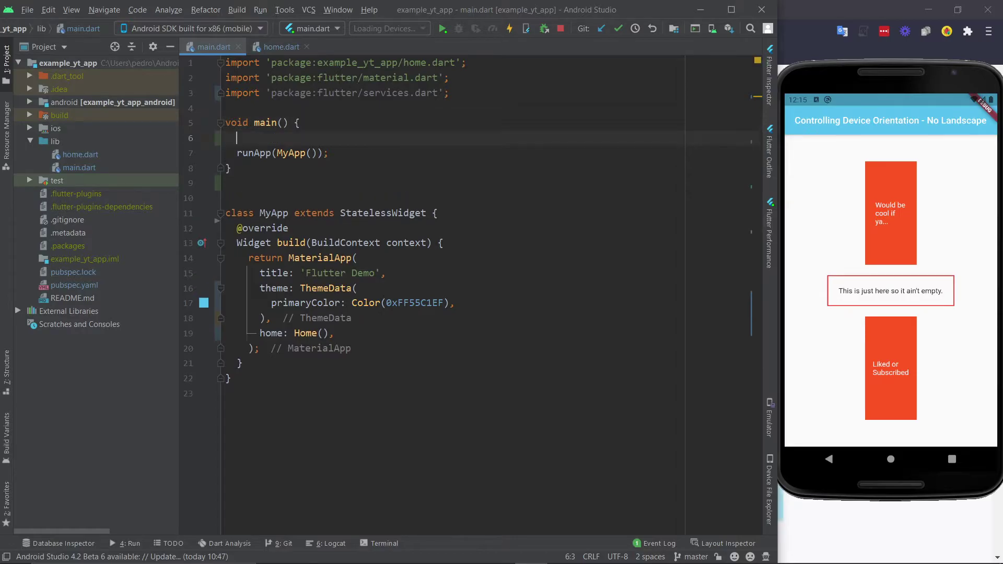
type("SystemChro")
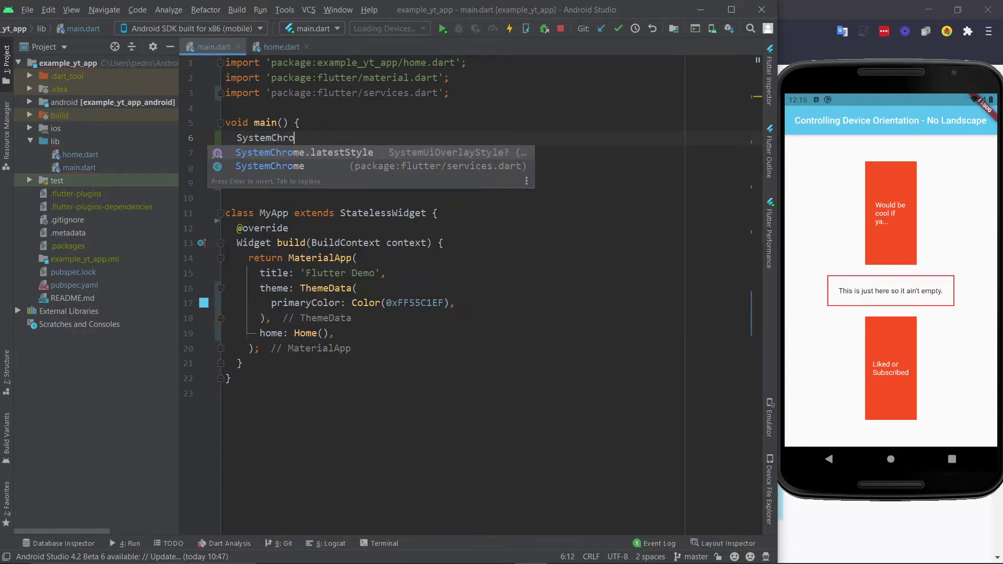
key("Tab")
key("shift+Home")
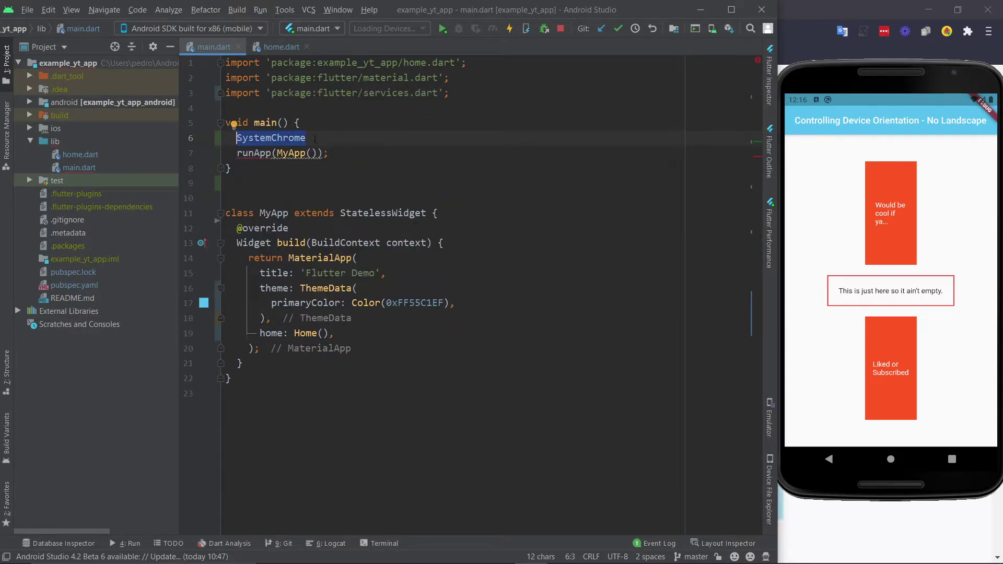
type("Widge")
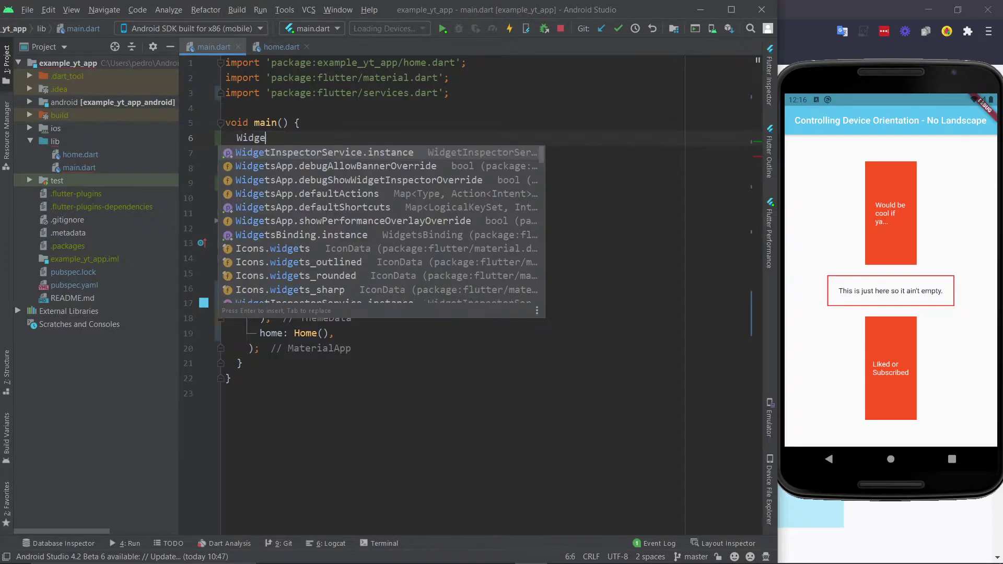
type("tsFlutt")
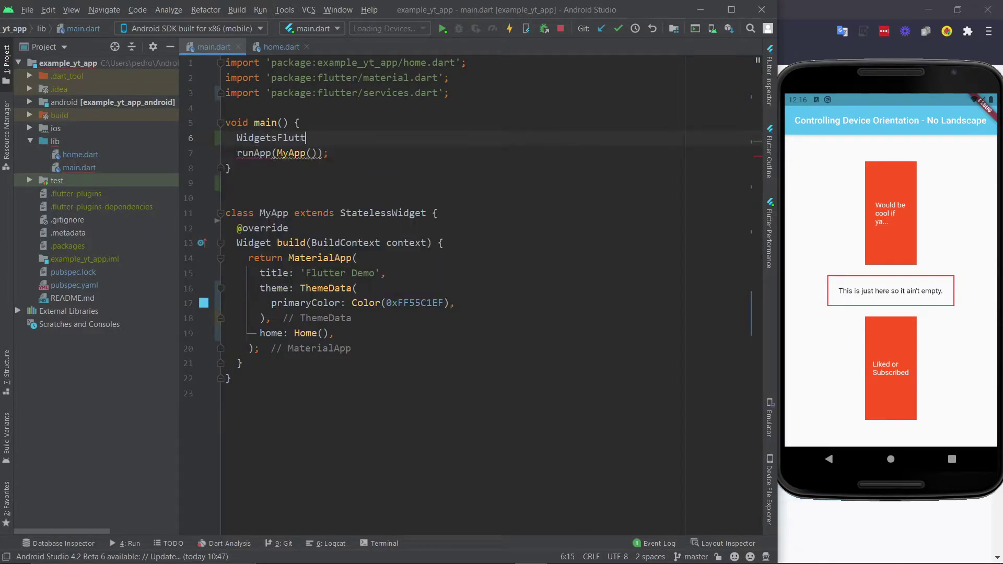
key("Tab")
type(".ens")
key("Tab")
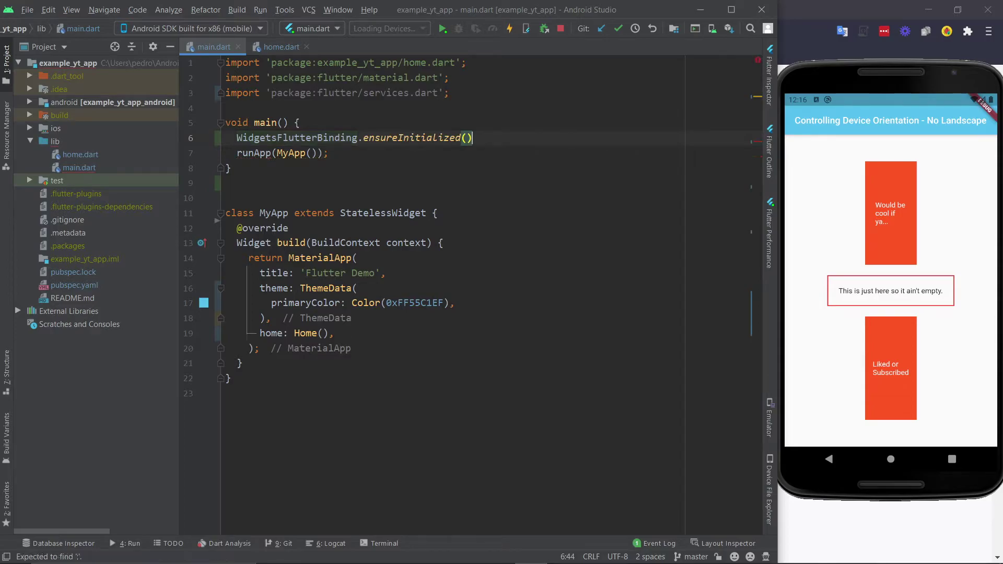
type(";")
key("Return")
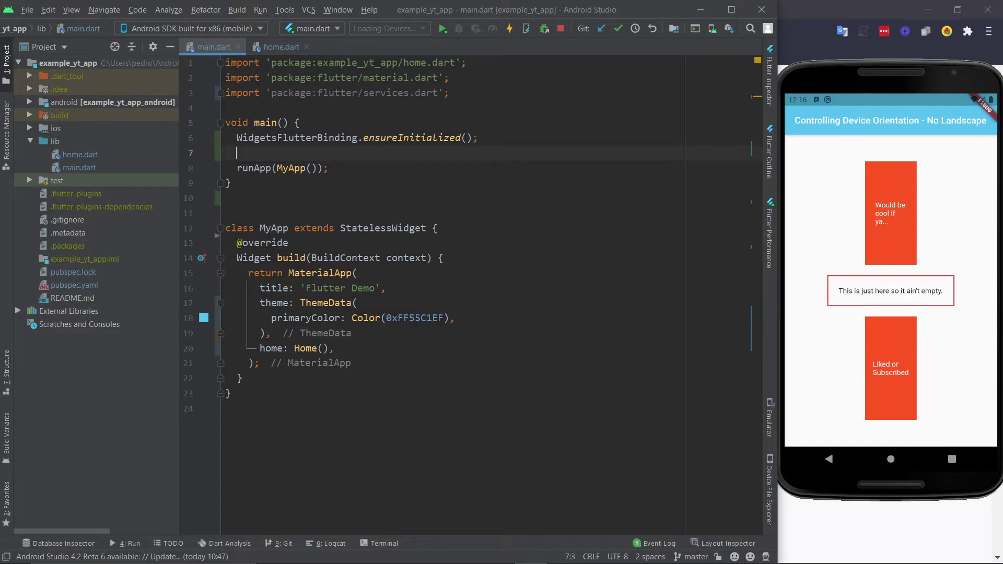
type("SystemChrome.")
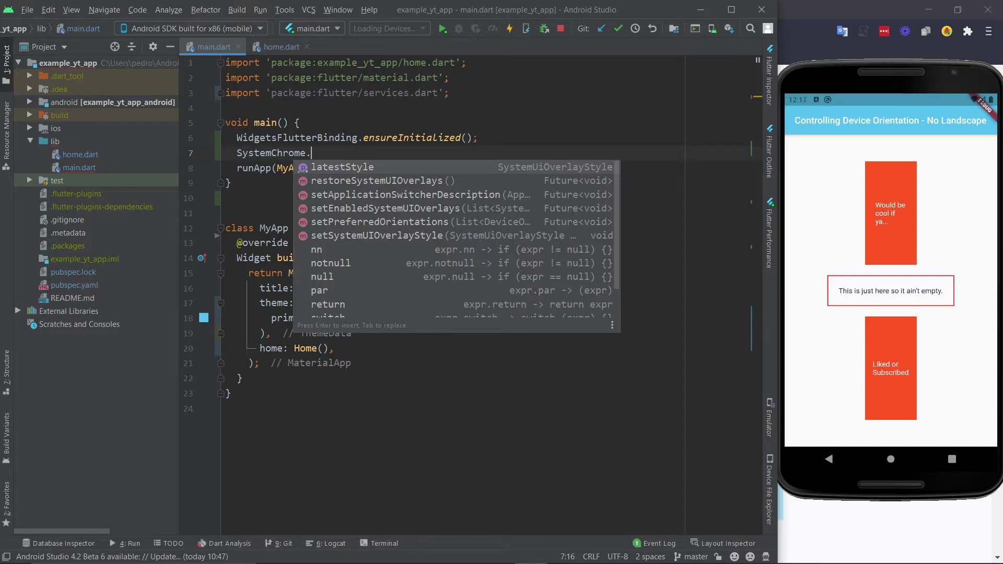
Add SystemChrome.setPreferredOrientations([ ]) with its empty list brackets on separate lines
key("Down")
key("Down")
key("Down")
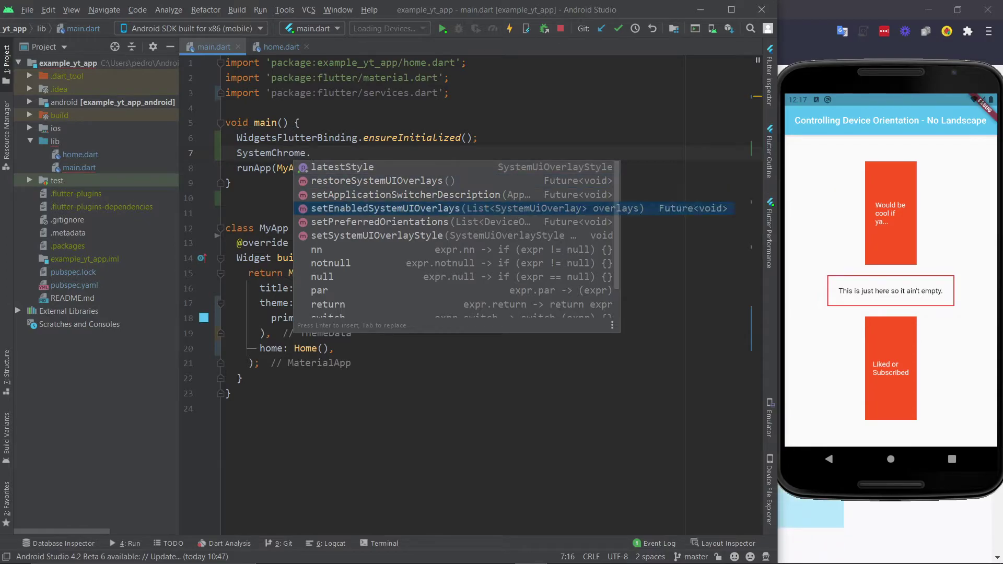
key("Down")
key("Down")
key("Up")
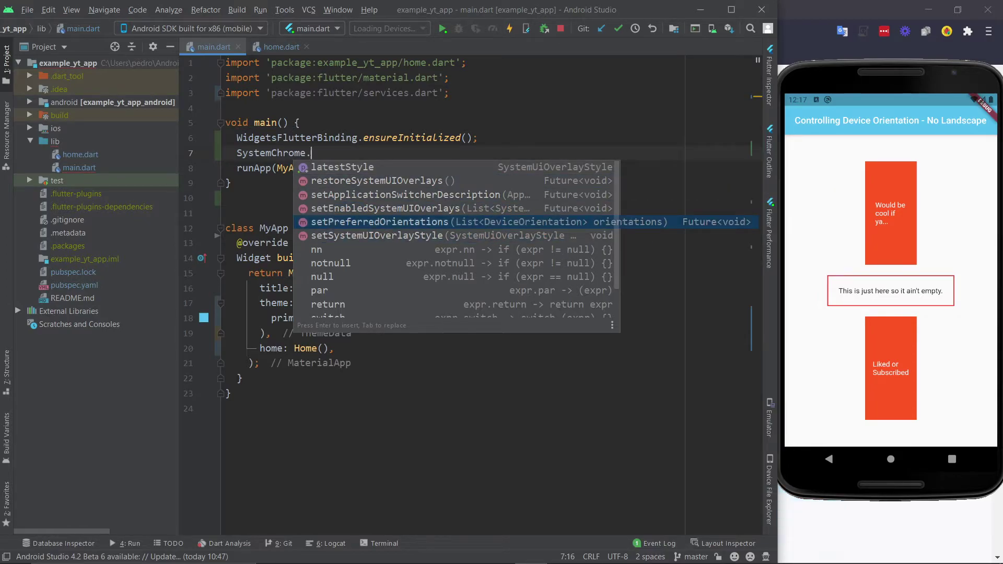
key("Return")
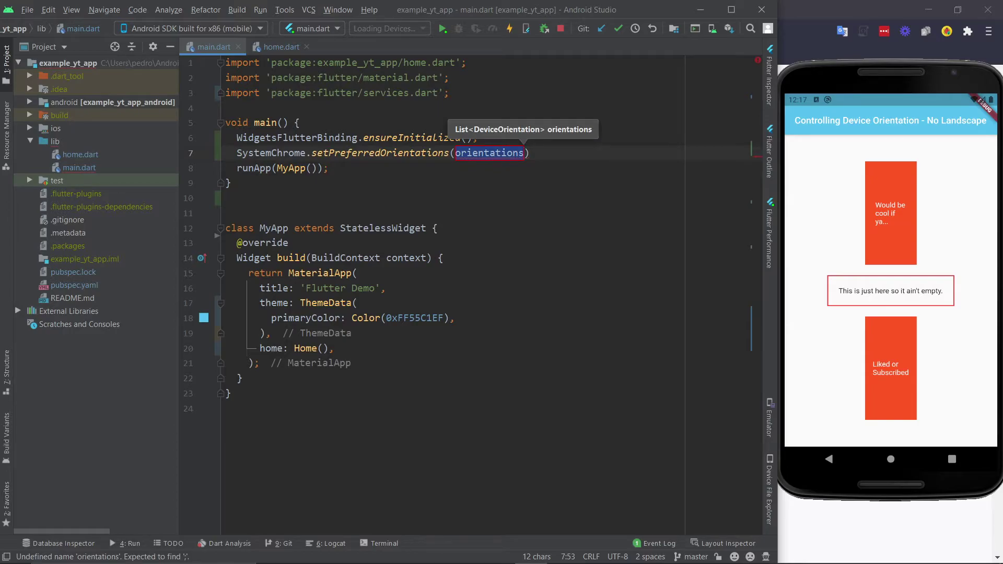
key("BackSpace")
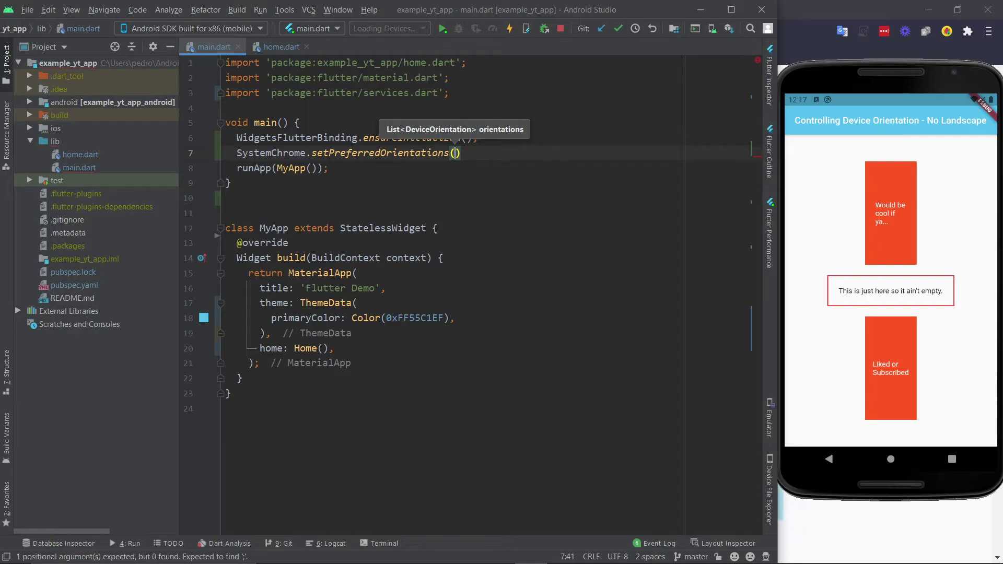
type("[")
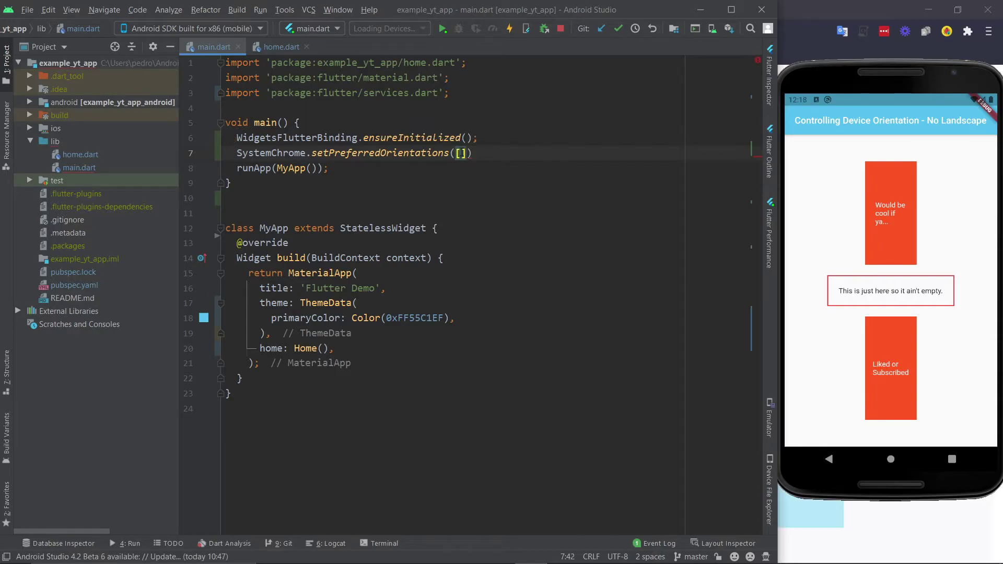
key("Return")
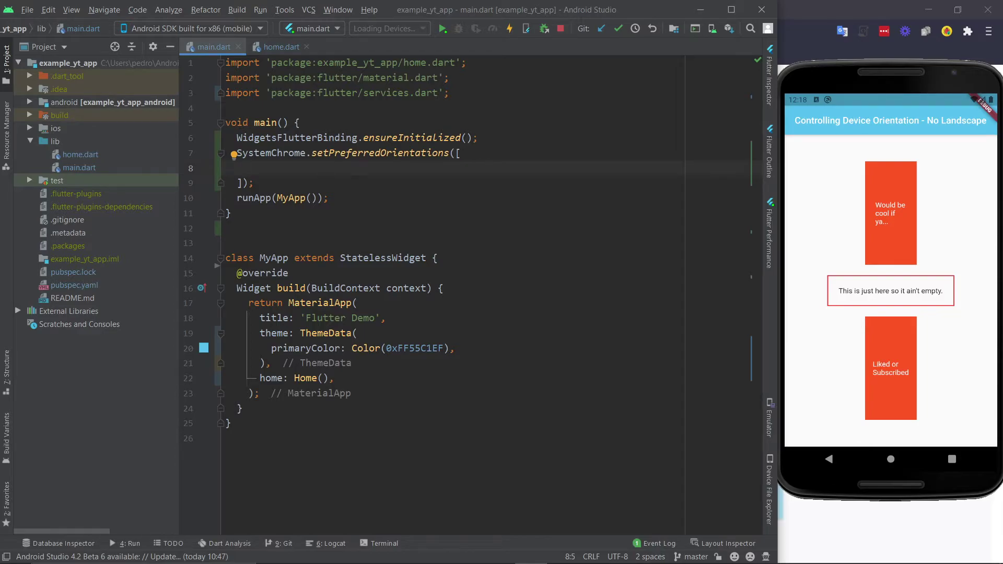
View setPreferredOrientations documentation, then start the list entry with 'DeviceOrientation.'
left_click(380, 152)
key("ctrl+q")
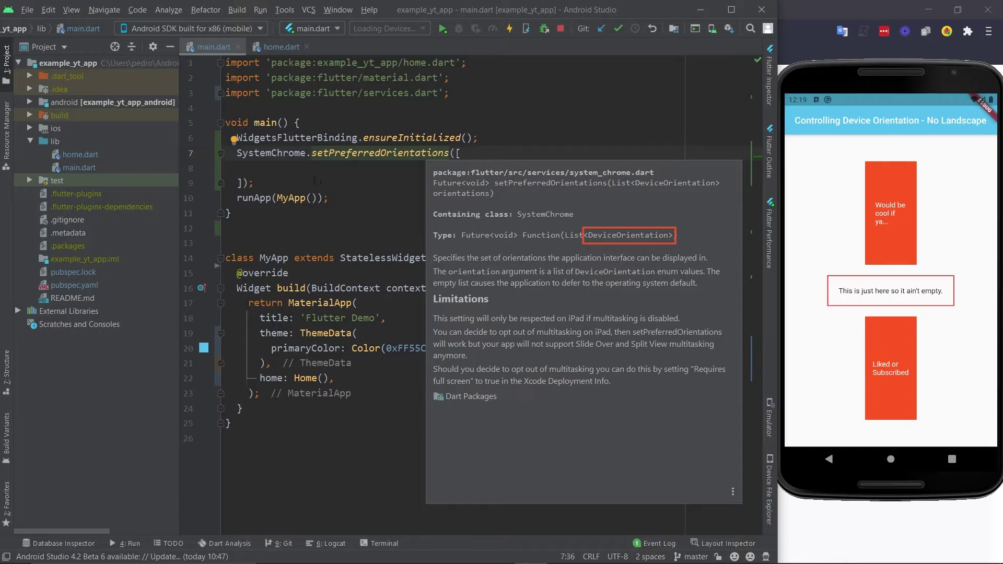
key("Escape")
left_click(251, 168)
type("Device")
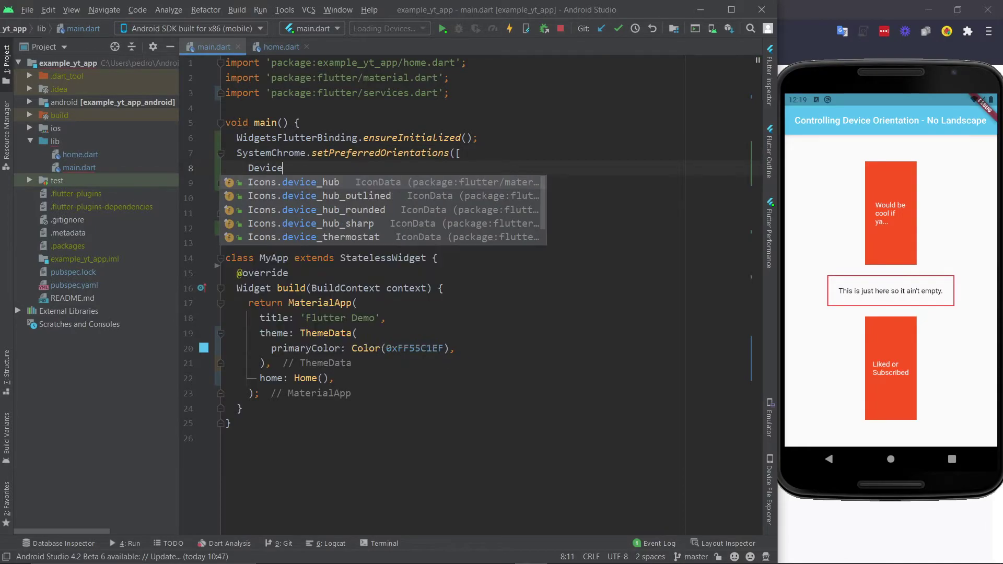
type("Orientation")
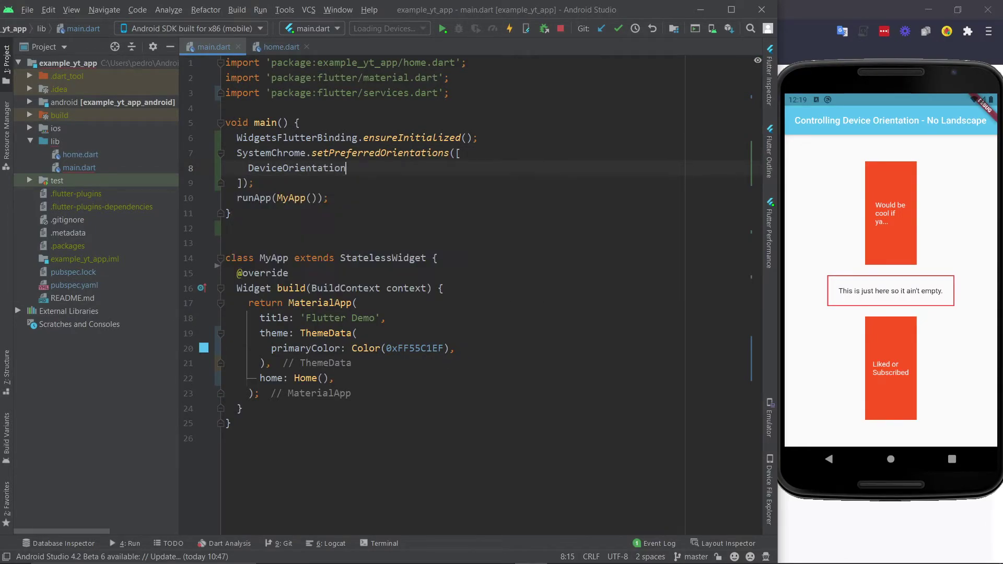
type(".")
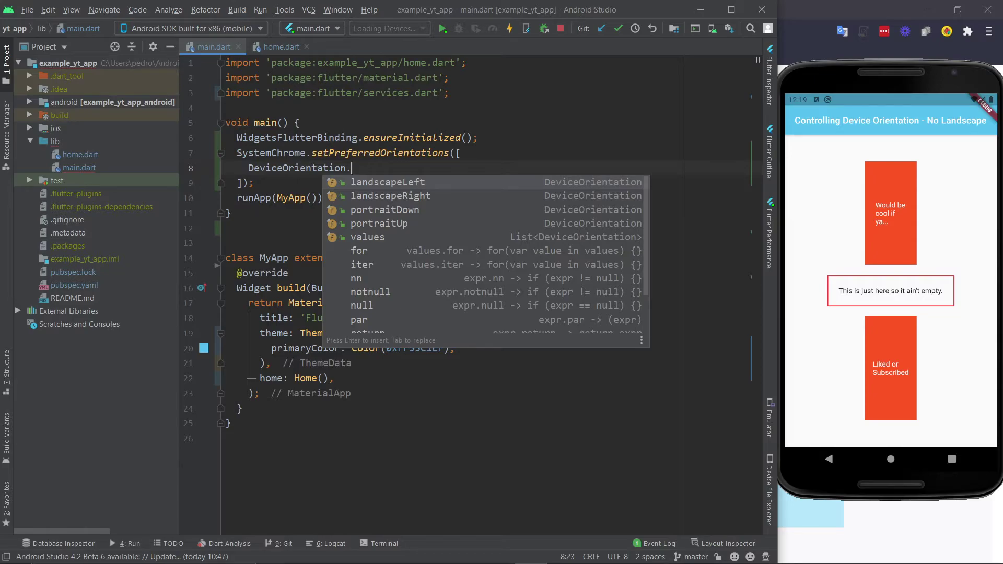
Fill the orientations list with DeviceOrientation.portraitUp and DeviceOrientation.portraitDown
key("Down")
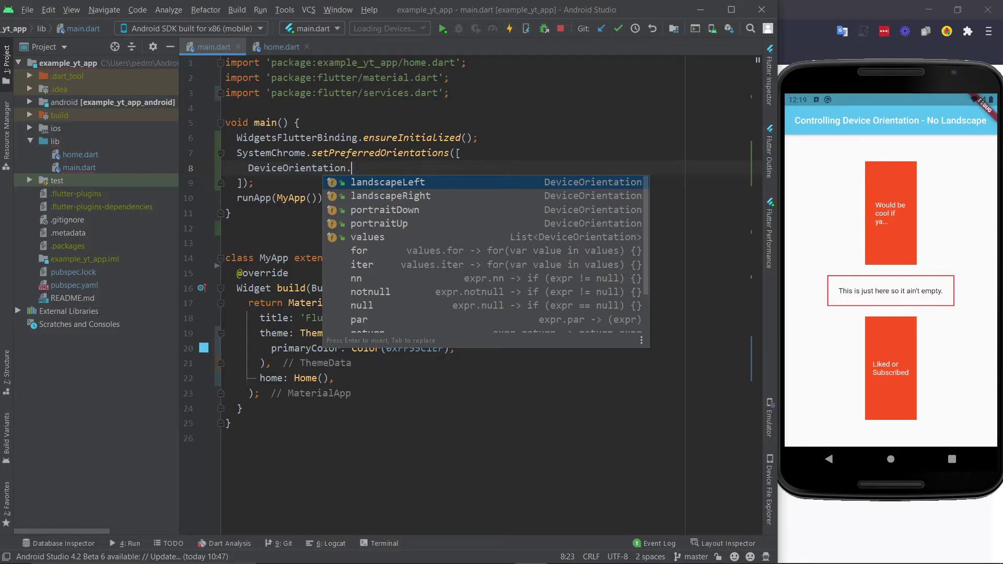
key("Down")
key("Down")
key("Down")
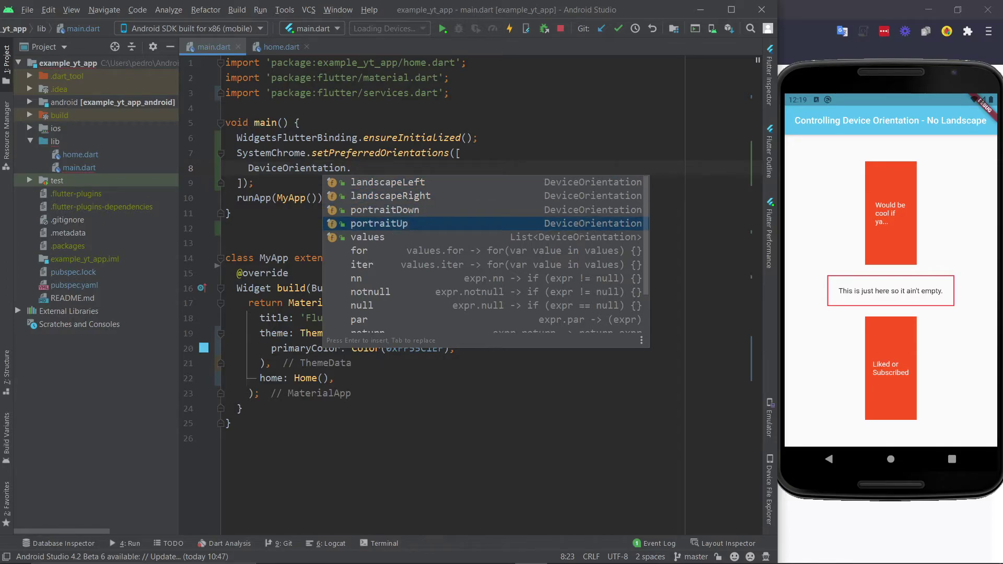
key("Return")
type(",")
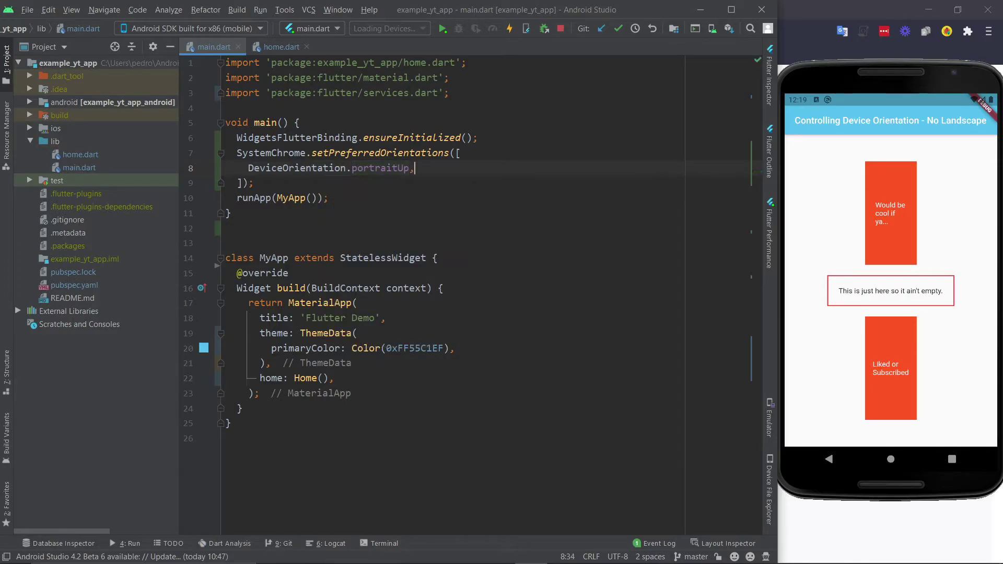
key("Return")
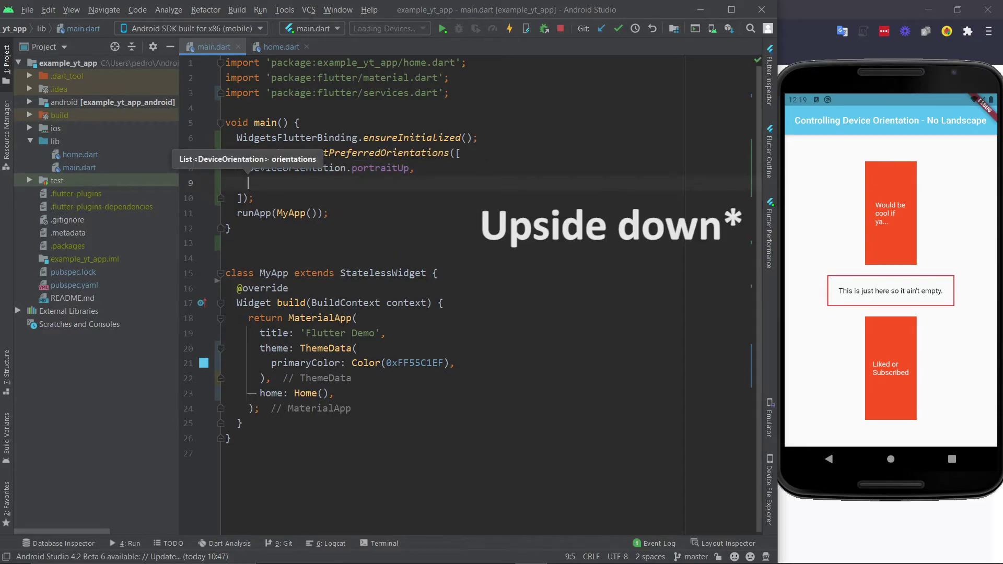
type("Devic")
key("Return")
type("portraitD")
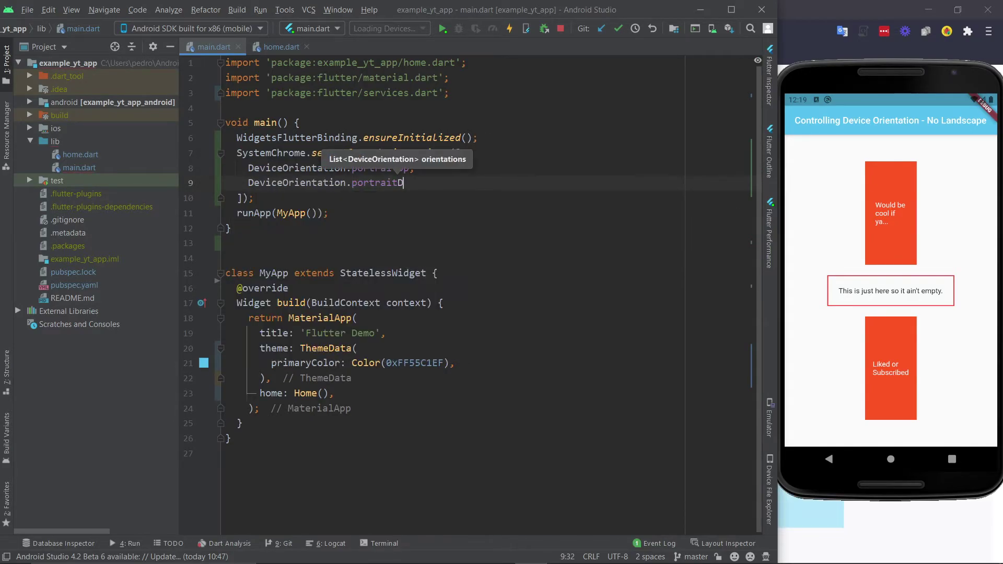
type("own,")
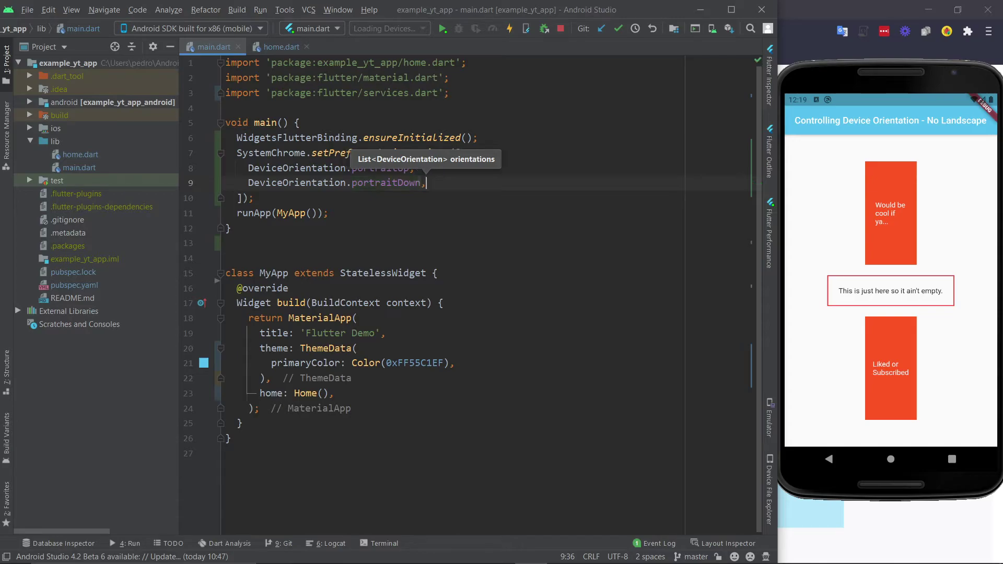
left_click(453, 227)
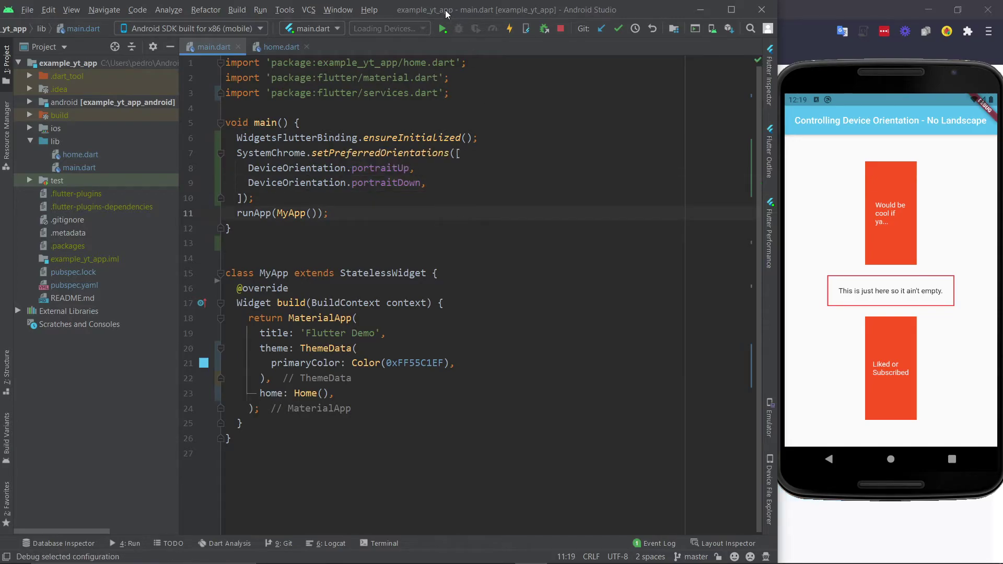
Hot restart, then rotate the emulator to landscape and back, confirming the app stays portrait
left_click(443, 29)
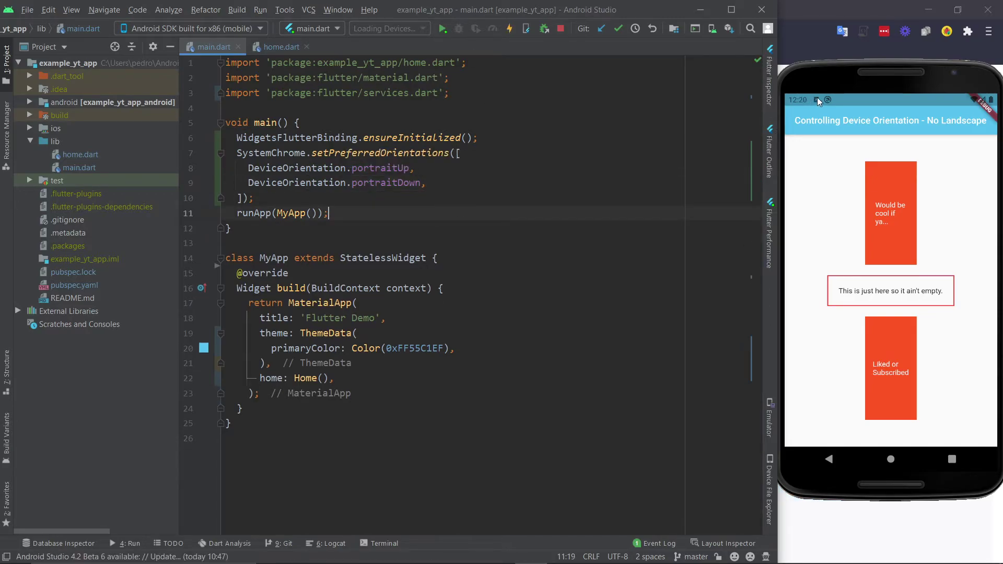
mouse_move(862, 75)
left_mouse_down()
mouse_move(664, 98)
mouse_move(705, 284)
mouse_move(705, 352)
left_mouse_up()
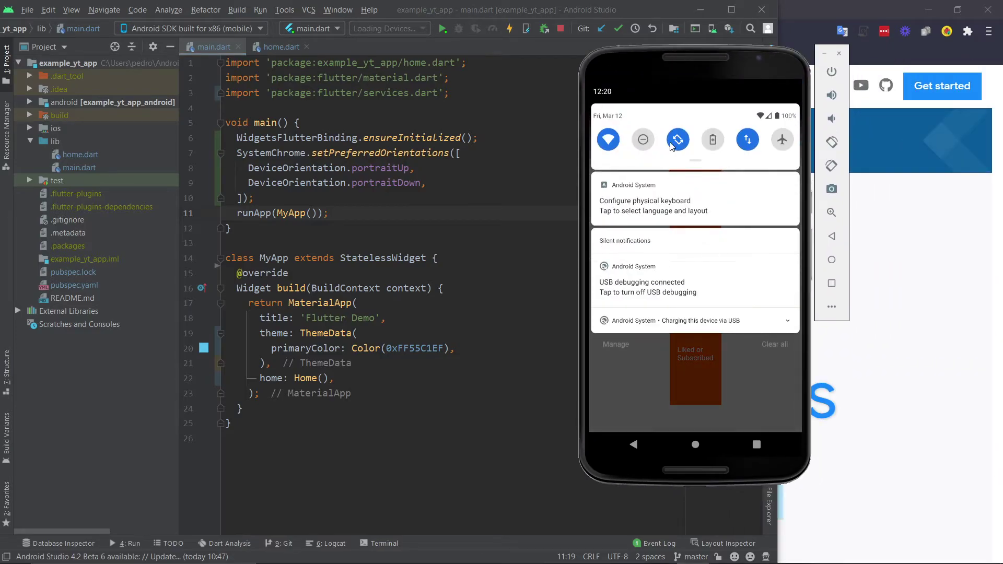
key("Escape")
left_click(833, 164)
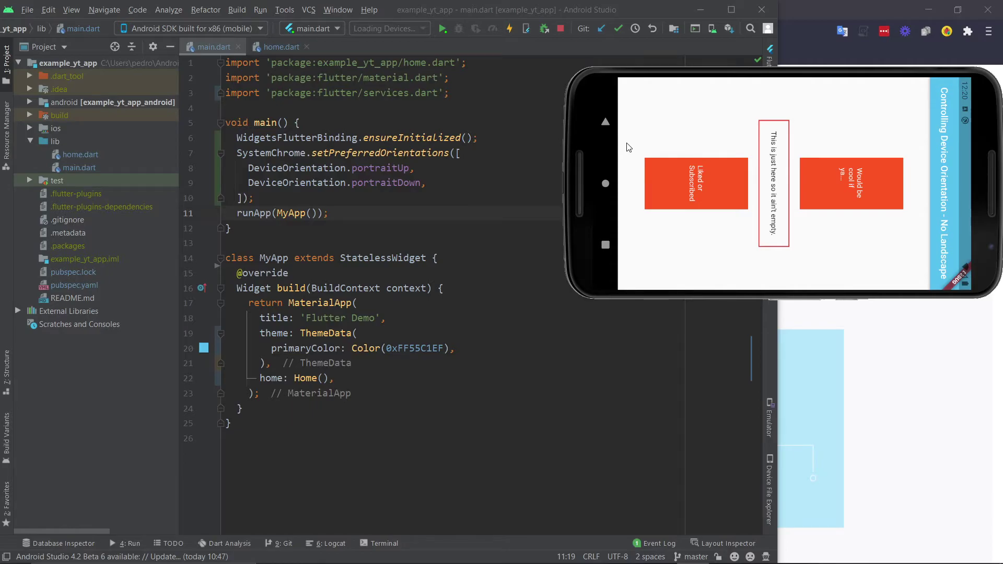
left_click(903, 204)
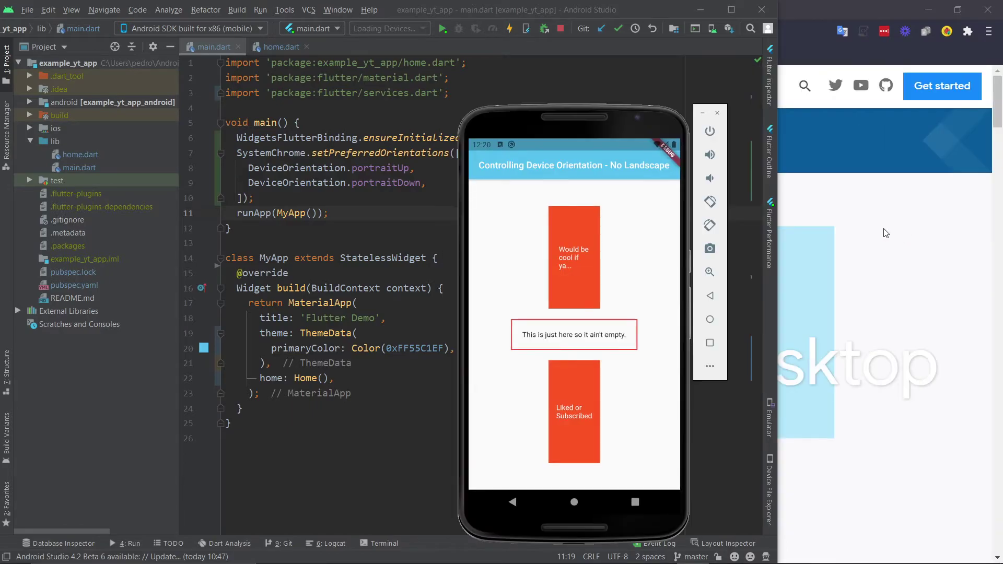
mouse_move(587, 104)
left_mouse_down()
mouse_move(744, 92)
mouse_move(760, 71)
mouse_move(822, 108)
left_mouse_up()
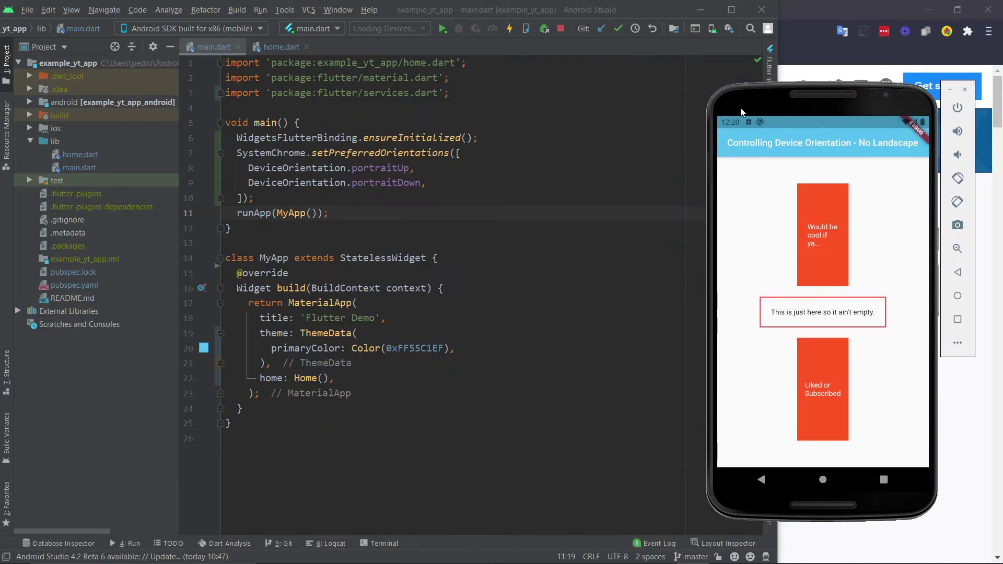
Replace the orientations with landscapeLeft and landscapeRight and relaunch the app in landscape
double_click(380, 169)
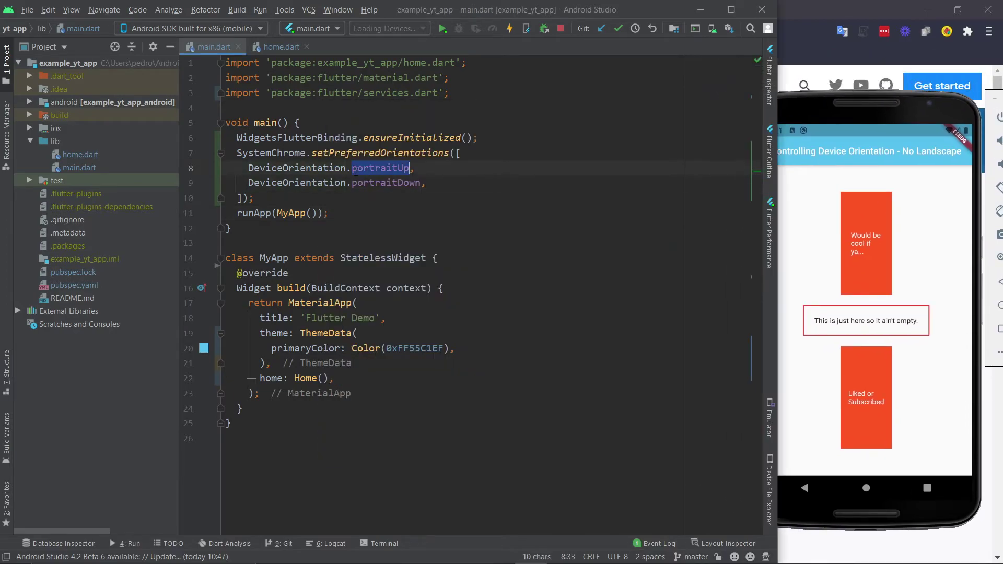
type("land")
key("Return")
key("Down")
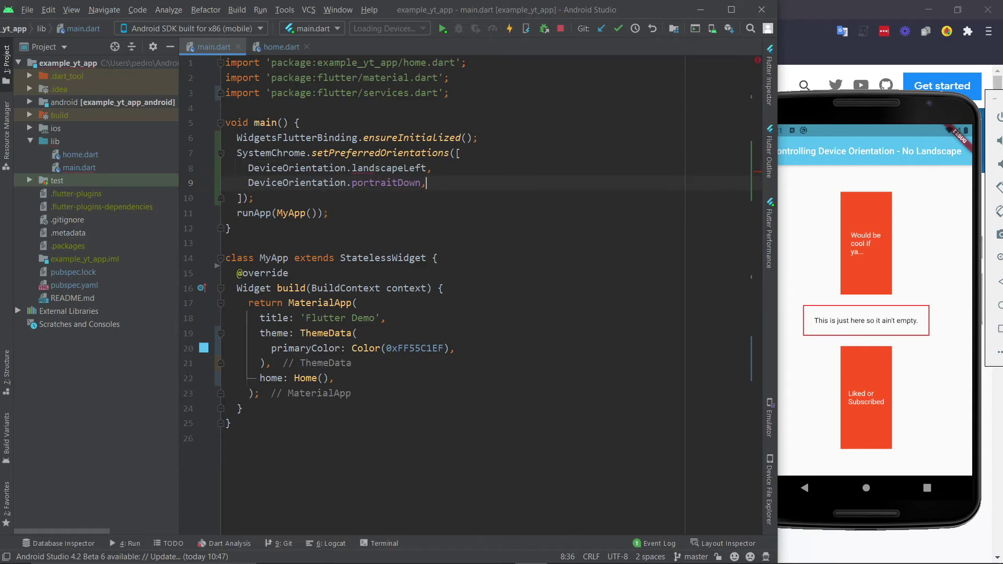
key("ctrl+BackSpace")
type("la")
key("Return")
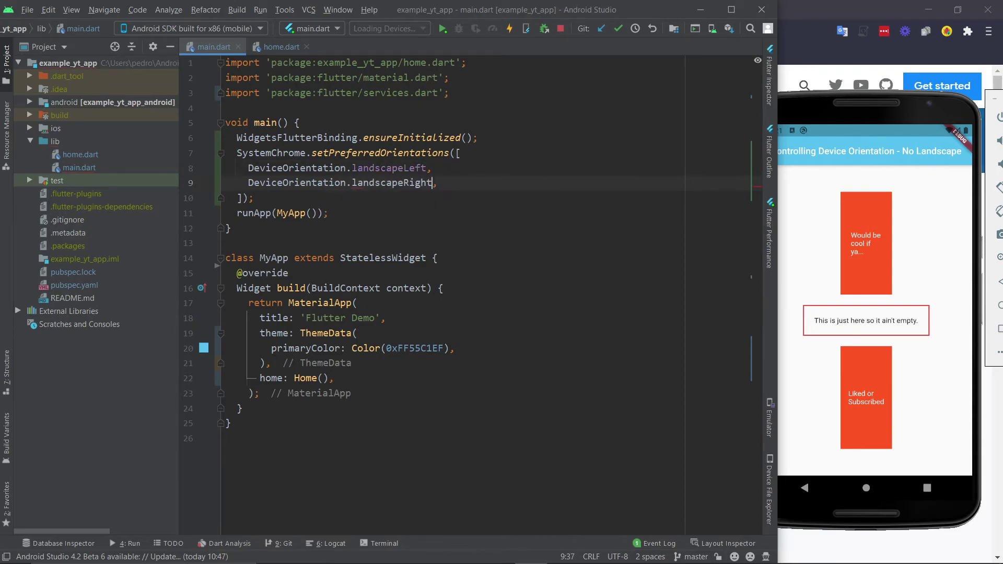
key("shift+F10")
left_click_drag(791, 102, 765, 58)
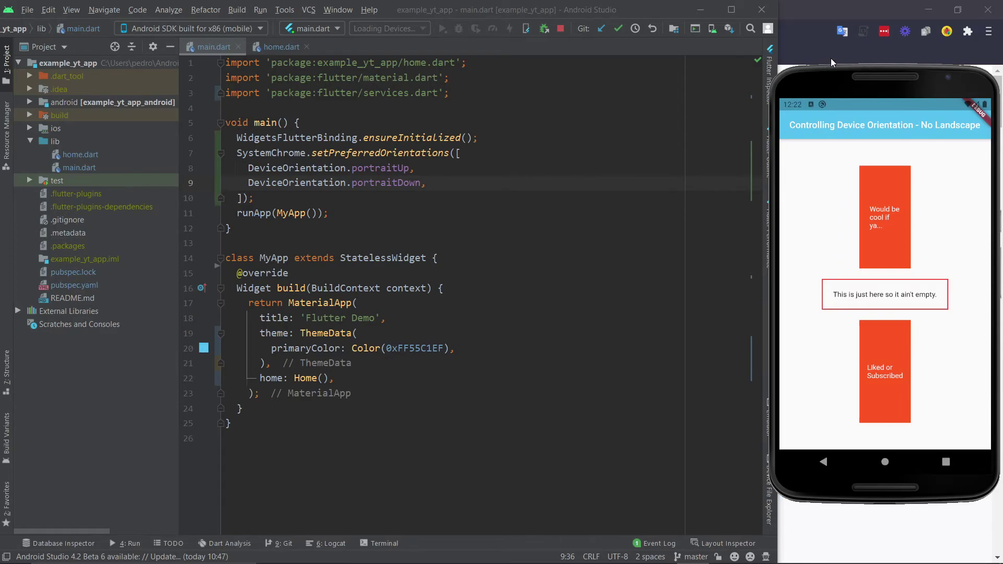
Close the Android Studio window to bring up the Confirm Exit dialog
left_click(762, 10)
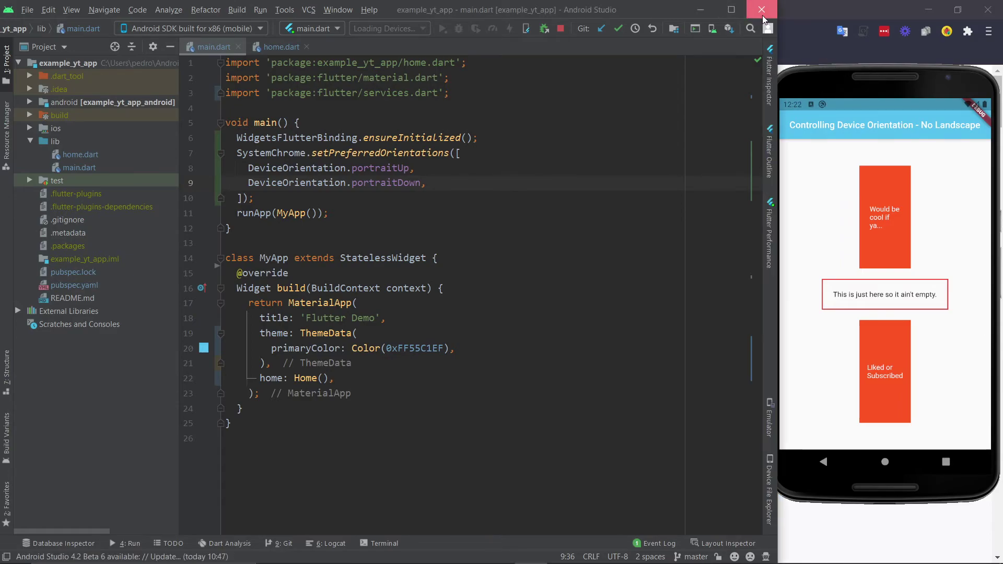